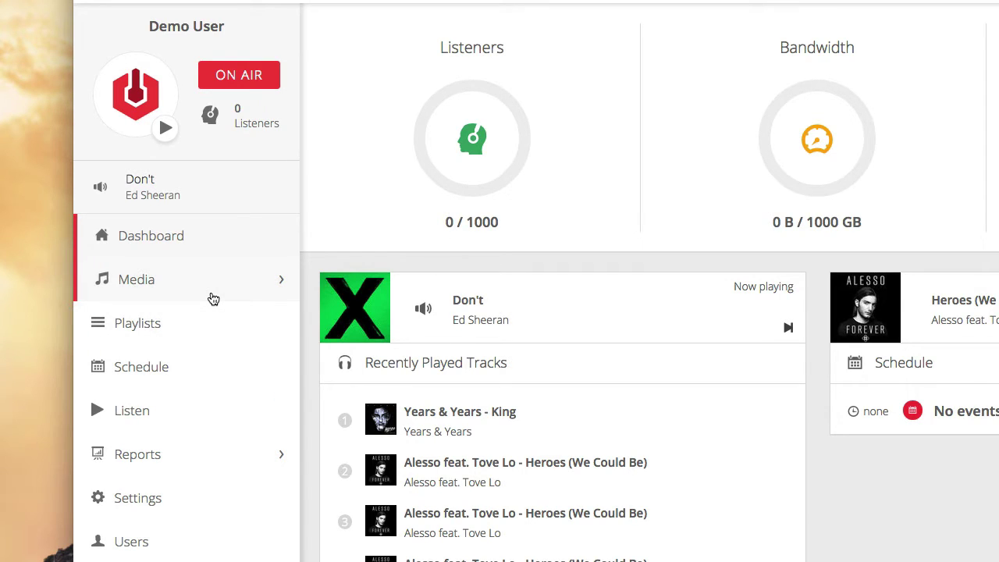
Open the station's media tracks, and download and install the FileZilla Client from filezilla-project.org
{"action": "left_click", "coordinate": [213, 296]}
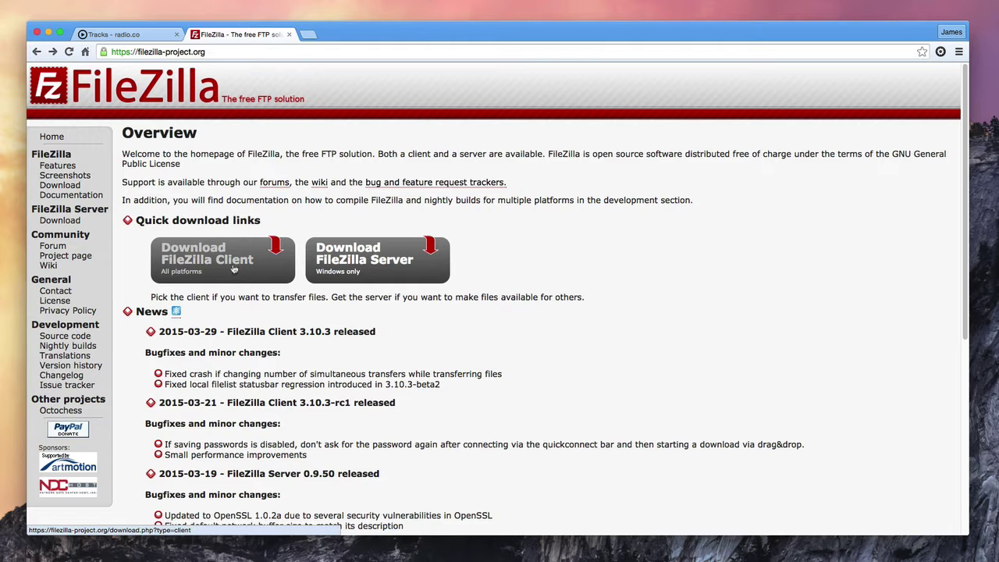
{"action": "left_click", "coordinate": [234, 267]}
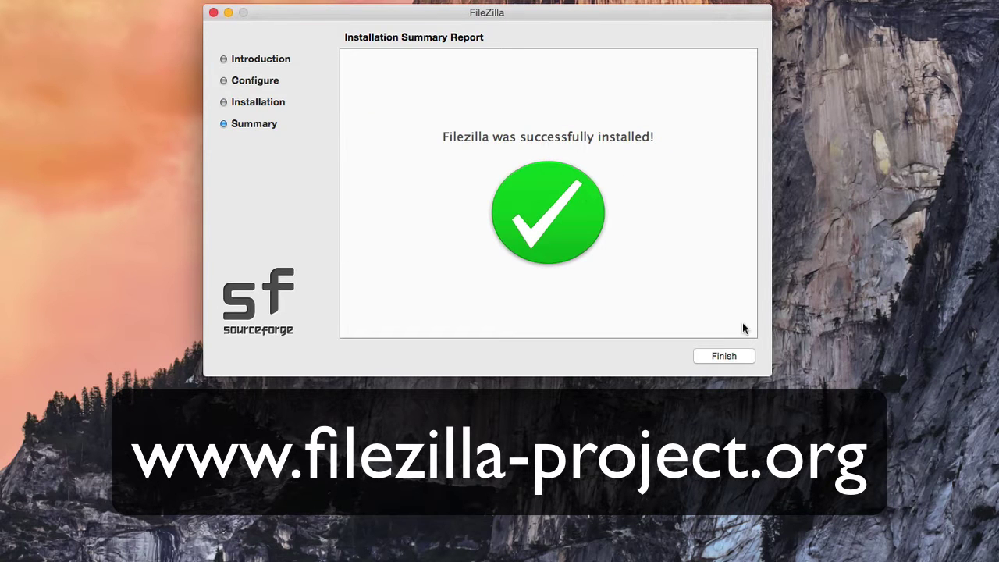
{"action": "left_click", "coordinate": [743, 358]}
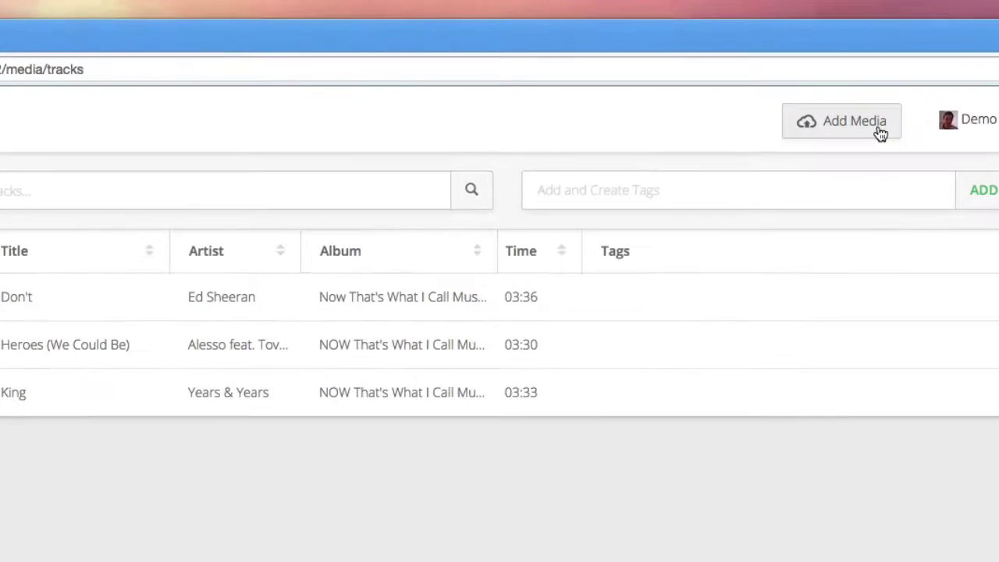
Display the station's FTP details for adding media and copy the server address transcoder1.radio.co
{"action": "left_click", "coordinate": [807, 81]}
{"action": "left_click", "coordinate": [779, 167]}
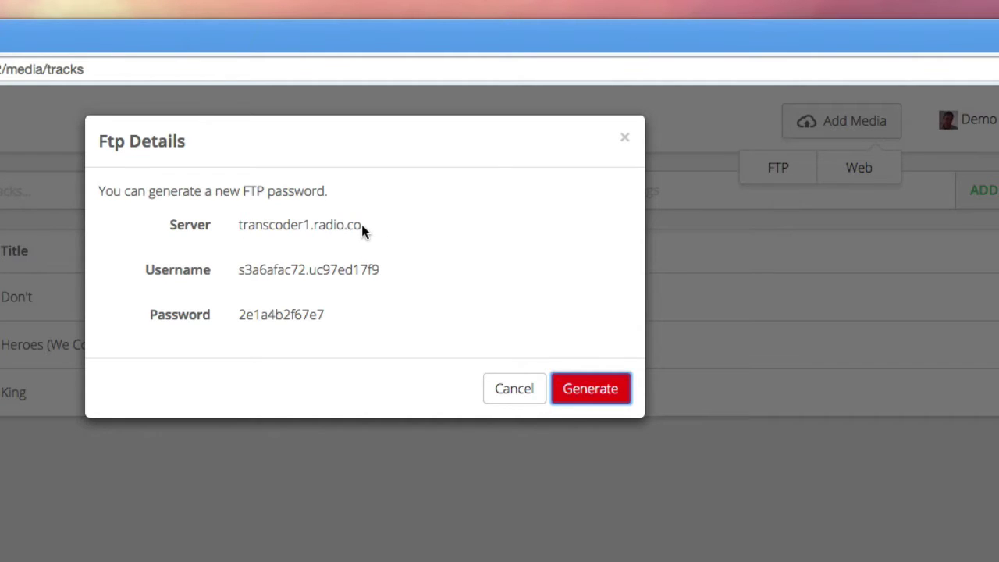
{"action": "left_click_drag", "start_coordinate": [360, 222], "coordinate": [237, 221]}
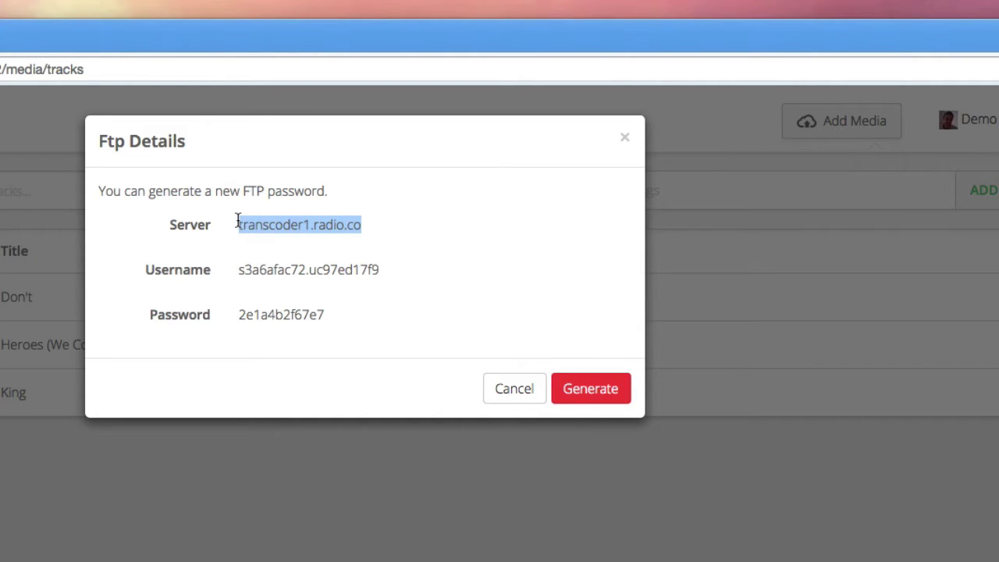
{"action": "right_click", "coordinate": [281, 225]}
{"action": "left_click", "coordinate": [299, 233]}
Switch to FileZilla and connect to host transcoder1.radio.co with the station's FTP username and password
{"action": "left_click", "coordinate": [19, 453]}
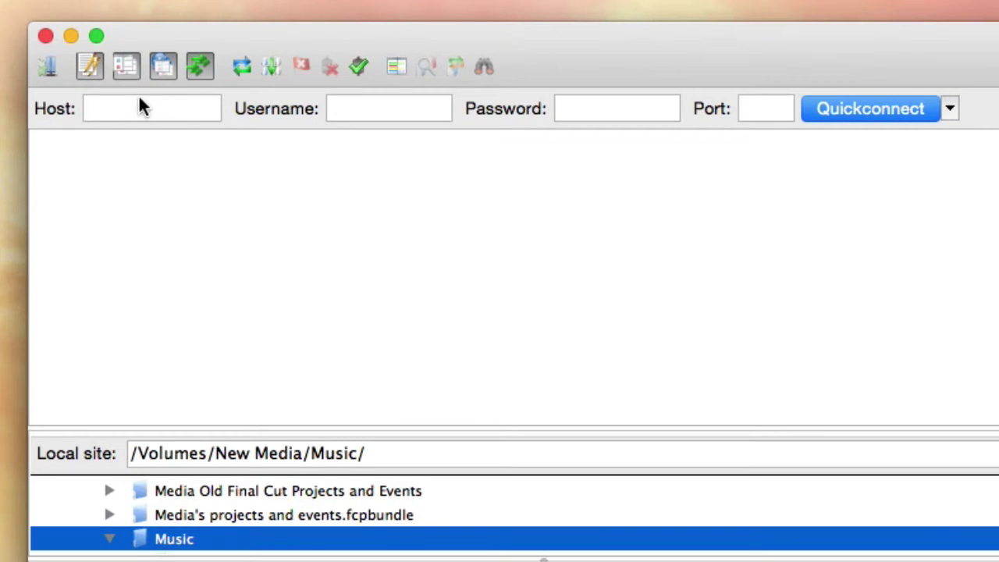
{"action": "left_click", "coordinate": [140, 107]}
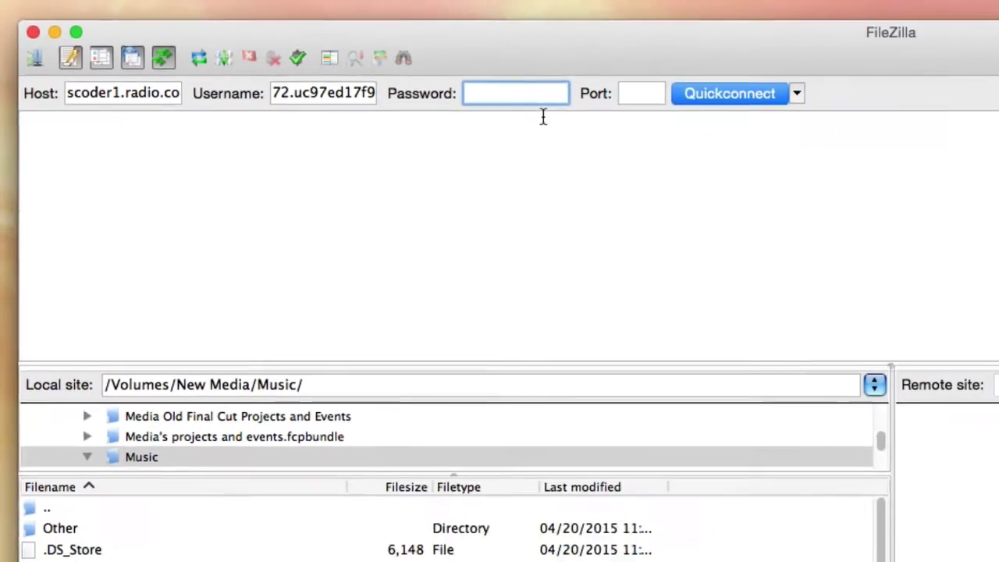
{"action": "key", "text": "super+v"}
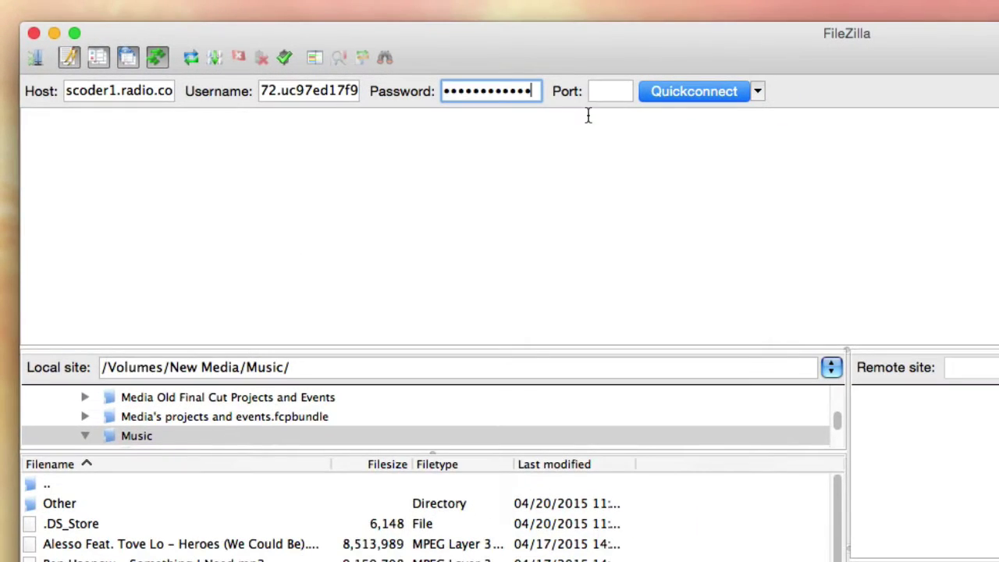
{"action": "left_click", "coordinate": [692, 93]}
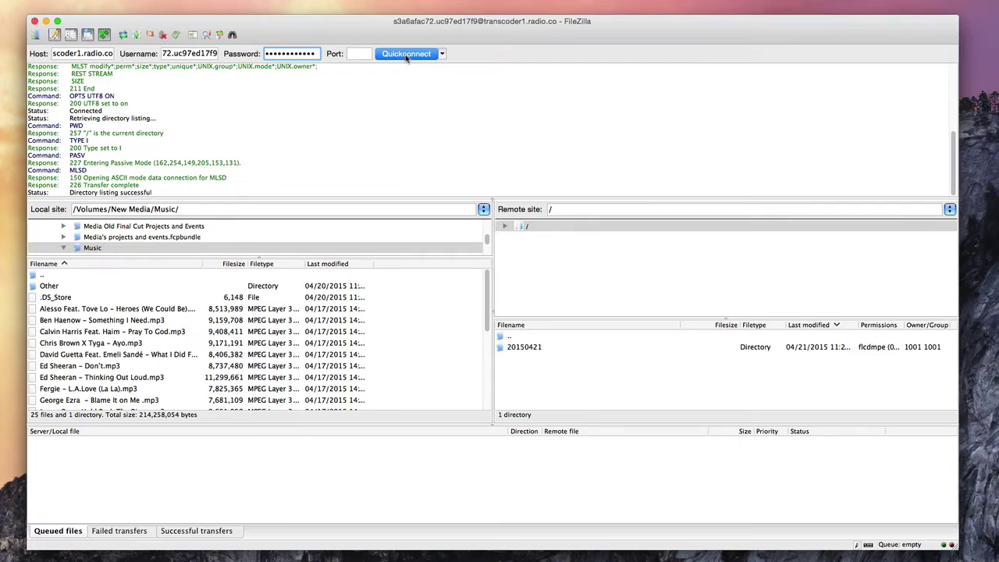
Upload the songs from the local Music folder, starting with the Alesso to David Guetta tracks, to the server's root folder
{"action": "left_click", "coordinate": [522, 223]}
{"action": "left_click", "coordinate": [117, 309]}
{"action": "left_click", "coordinate": [122, 354], "text": "shift"}
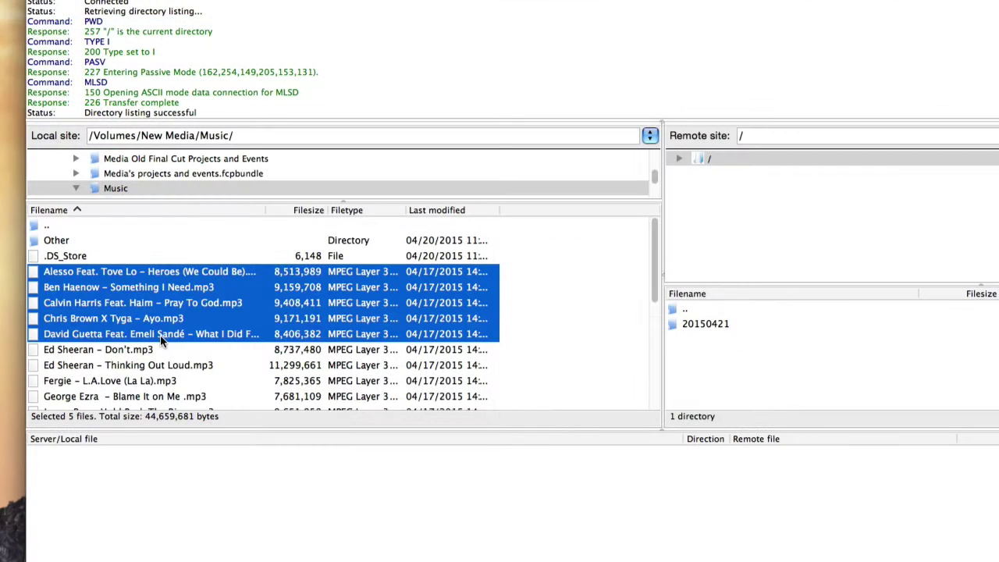
{"action": "left_click_drag", "start_coordinate": [118, 344], "coordinate": [594, 279]}
{"action": "left_click_drag", "start_coordinate": [801, 232], "coordinate": [808, 348]}
{"action": "left_click_drag", "start_coordinate": [178, 304], "coordinate": [740, 353]}
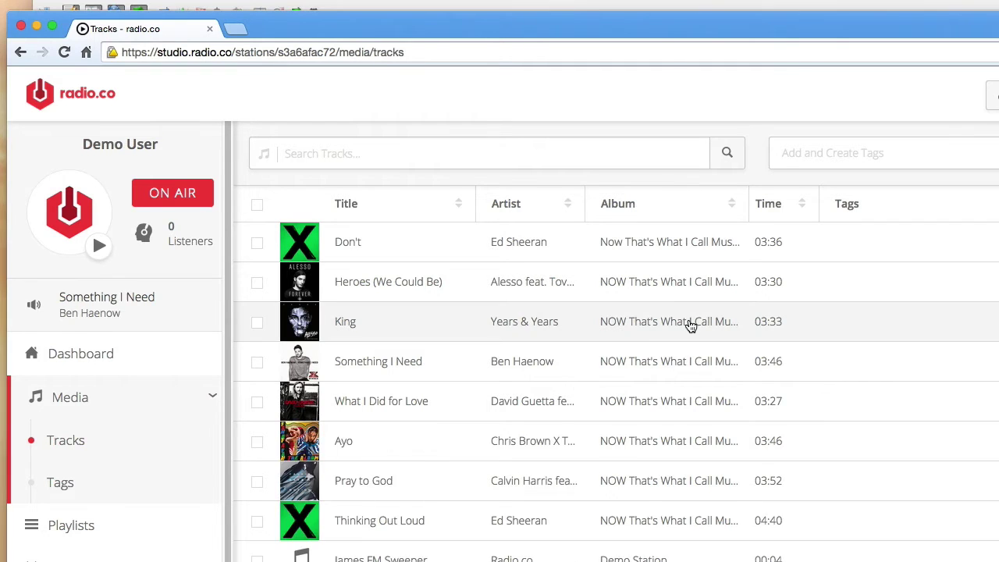
Look through the uploaded tracks in radio.co and filter the track list by Ed Sheeran
{"action": "scroll", "coordinate": [692, 323], "scroll_direction": "down", "scroll_amount": 2}
{"action": "scroll", "coordinate": [687, 334], "scroll_direction": "down", "scroll_amount": 1}
{"action": "scroll", "coordinate": [687, 333], "scroll_direction": "down", "scroll_amount": 5}
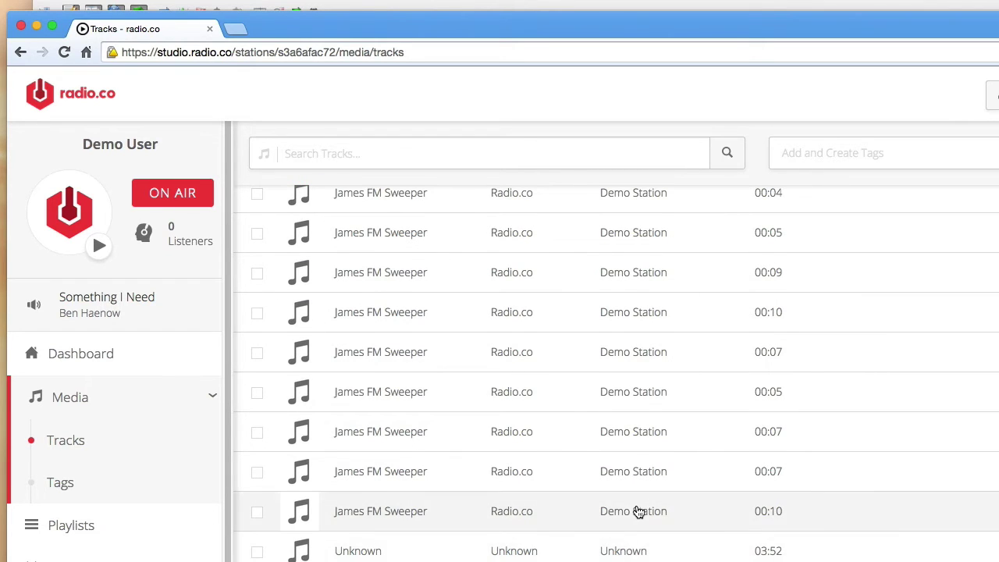
{"action": "scroll", "coordinate": [638, 510], "scroll_direction": "up", "scroll_amount": 4}
{"action": "scroll", "coordinate": [639, 511], "scroll_direction": "up", "scroll_amount": 5}
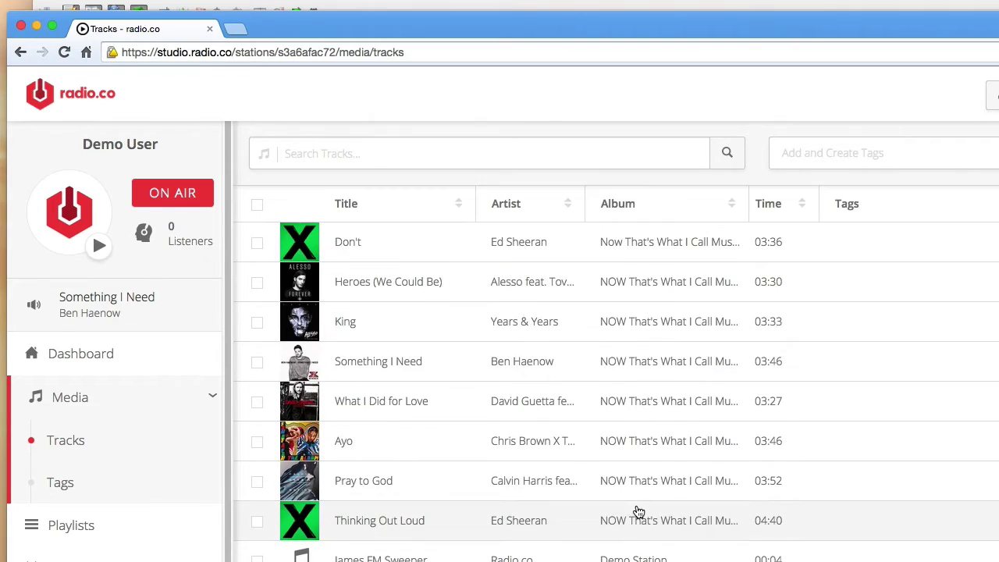
{"action": "left_click", "coordinate": [534, 157]}
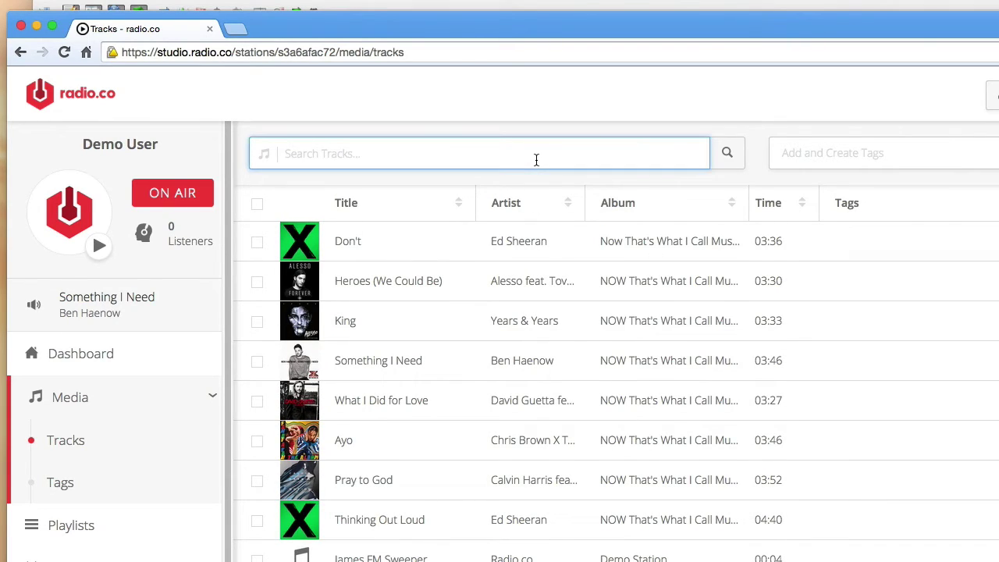
{"action": "type", "text": "Ed Sheeran"}
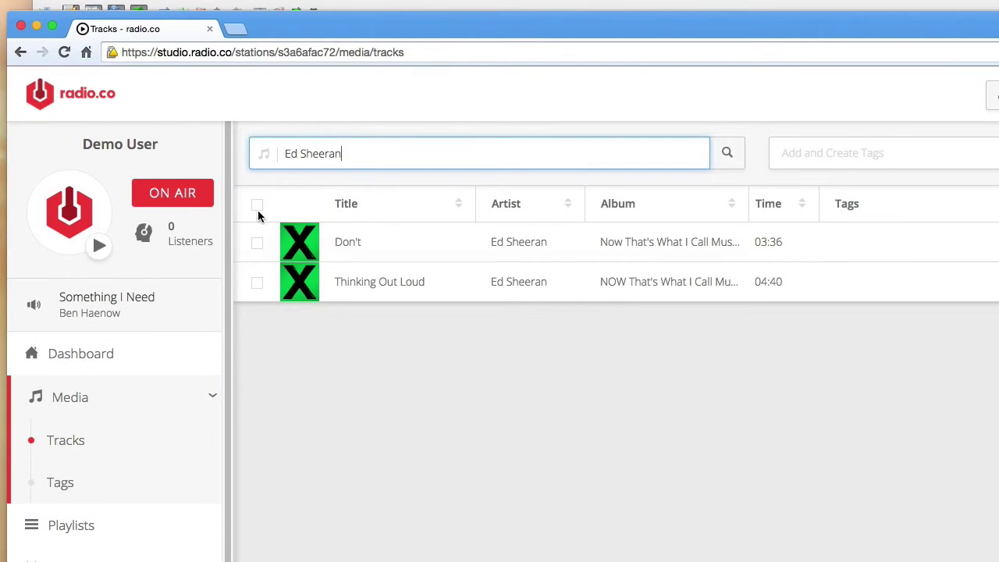
Select both Ed Sheeran tracks and add a new tag named Acoustic to them
{"action": "left_click", "coordinate": [258, 209]}
{"action": "left_click", "coordinate": [260, 290]}
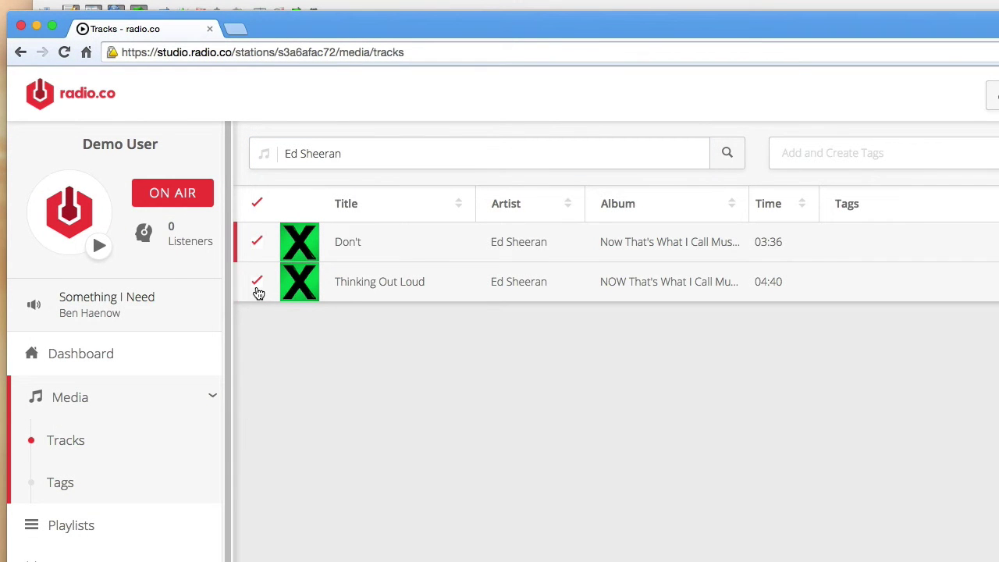
{"action": "left_click", "coordinate": [259, 289]}
{"action": "left_click", "coordinate": [849, 166]}
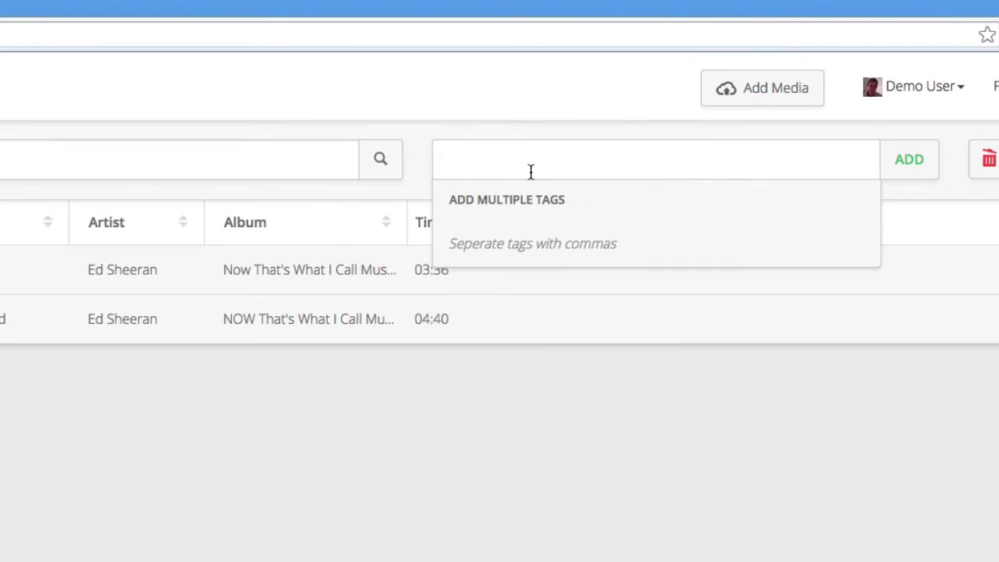
{"action": "type", "text": "Acoustic"}
{"action": "key", "text": "Return"}
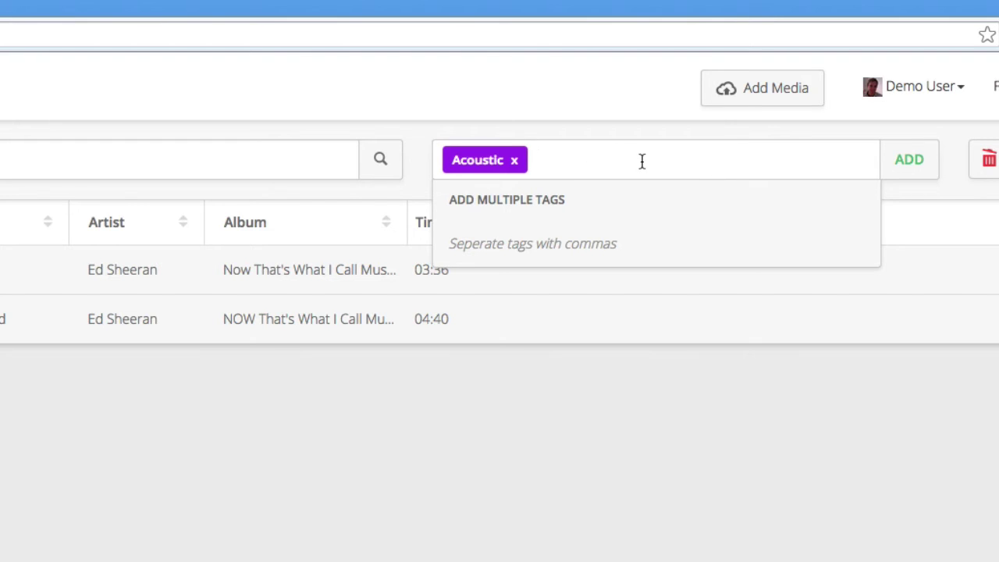
{"action": "left_click", "coordinate": [910, 164]}
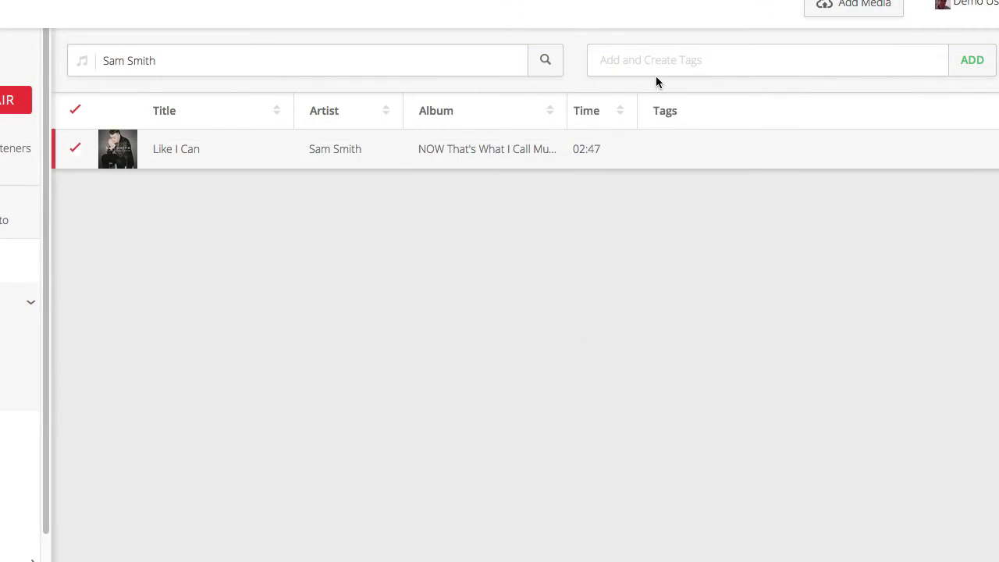
Add the existing Acoustic tag to the Sam Smith track "Like I Can"
{"action": "left_click", "coordinate": [664, 63]}
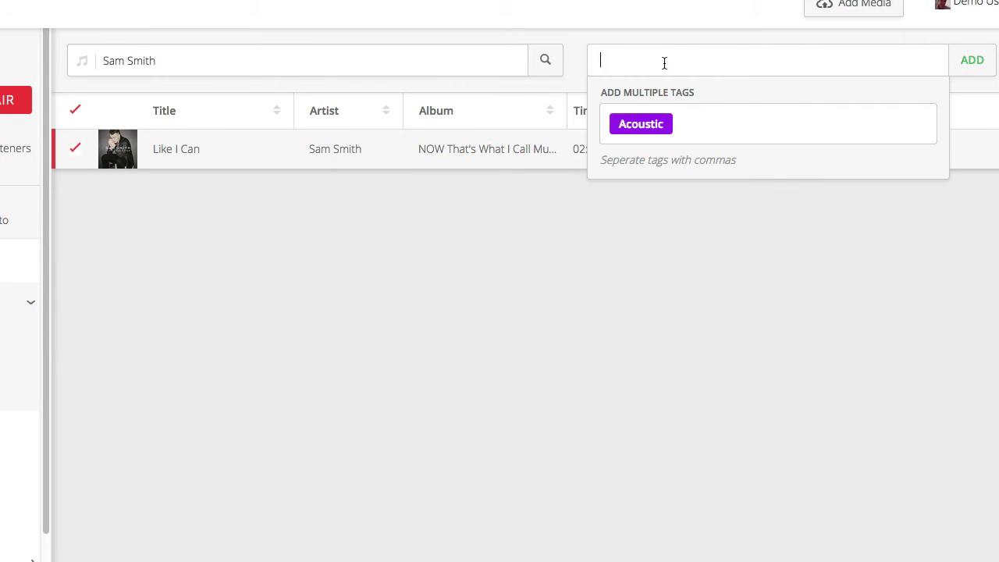
{"action": "left_click", "coordinate": [651, 127]}
{"action": "left_click", "coordinate": [972, 60]}
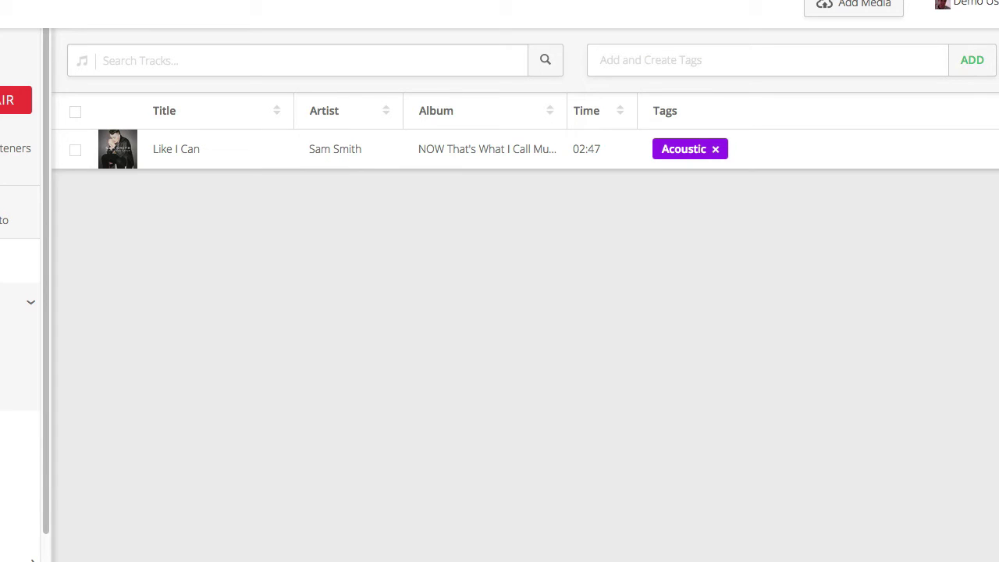
Filter the tracks by Sweeper, select all of them and add a new tag named Jingle
{"action": "left_click", "coordinate": [107, 60]}
{"action": "type", "text": "Sweeper"}
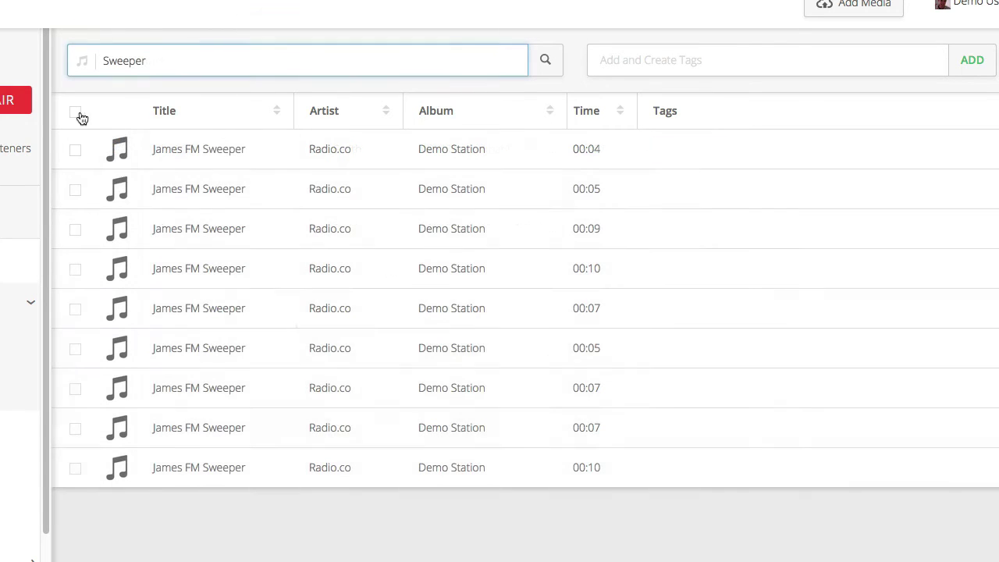
{"action": "left_click", "coordinate": [75, 111]}
{"action": "left_click", "coordinate": [605, 52]}
{"action": "type", "text": "Jin"}
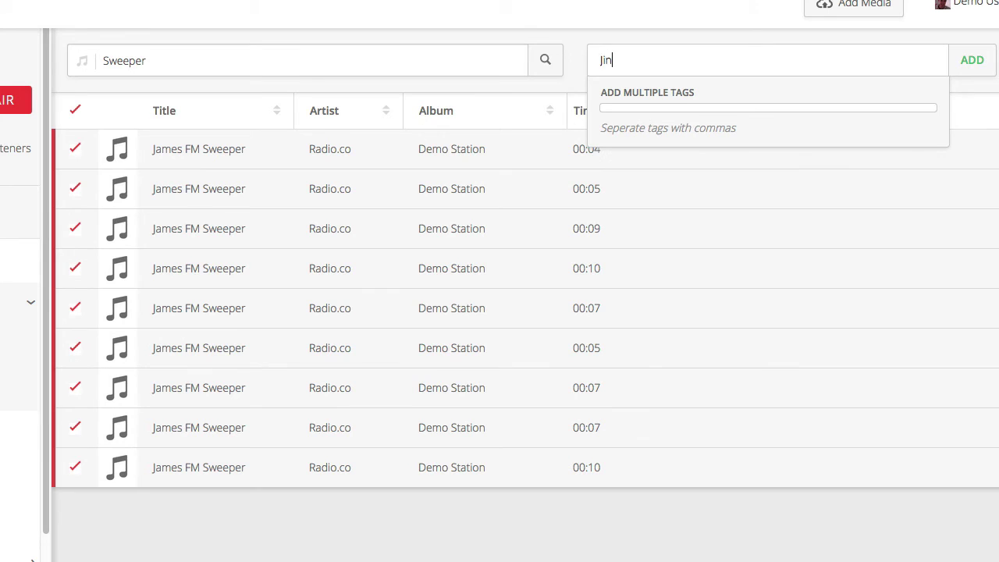
{"action": "type", "text": "gle"}
{"action": "key", "text": "Return"}
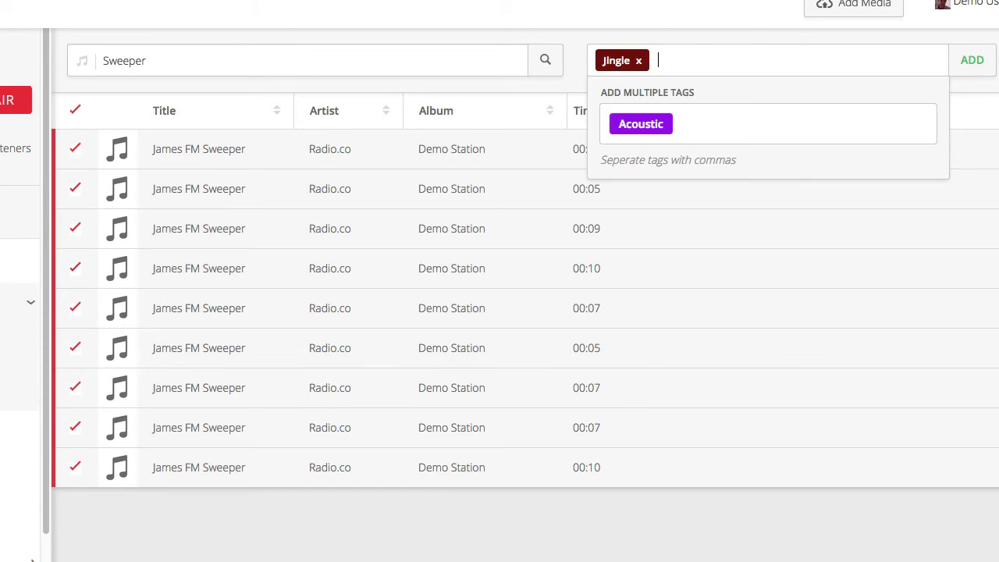
{"action": "left_click", "coordinate": [989, 63]}
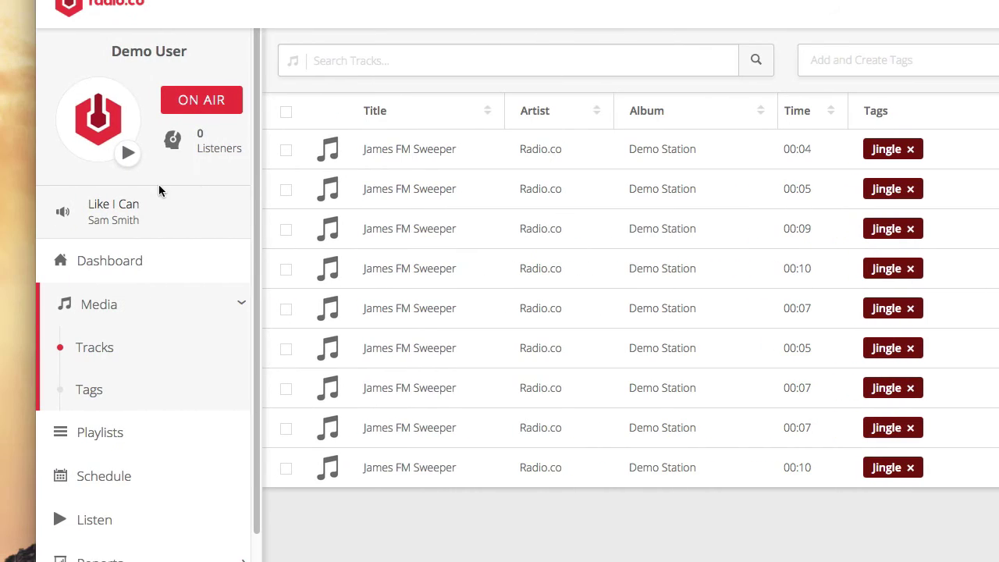
Change the Jingle tag's colour to #f5001c in the station's tag list, and delete that tag
{"action": "left_click", "coordinate": [131, 390]}
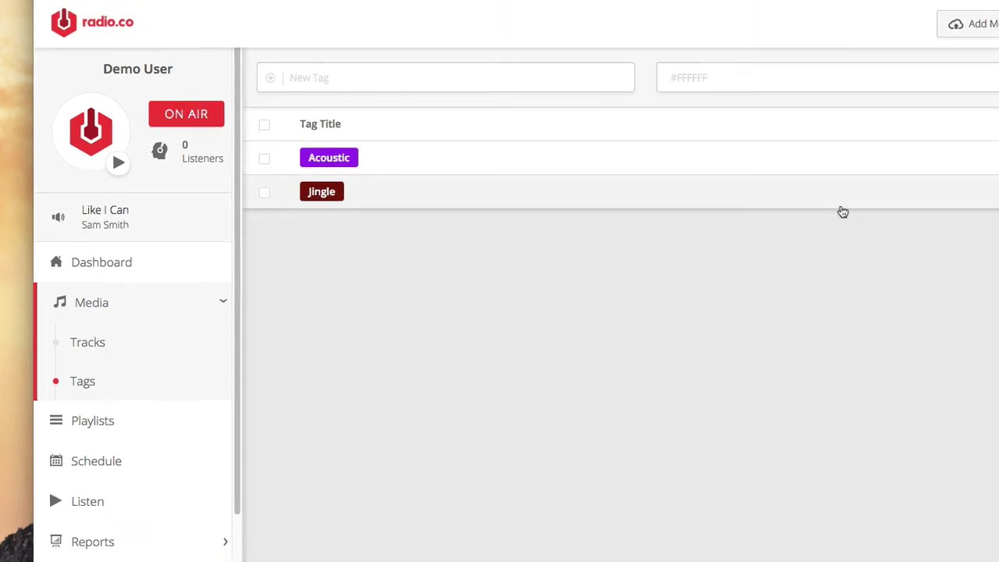
{"action": "left_click", "coordinate": [921, 211]}
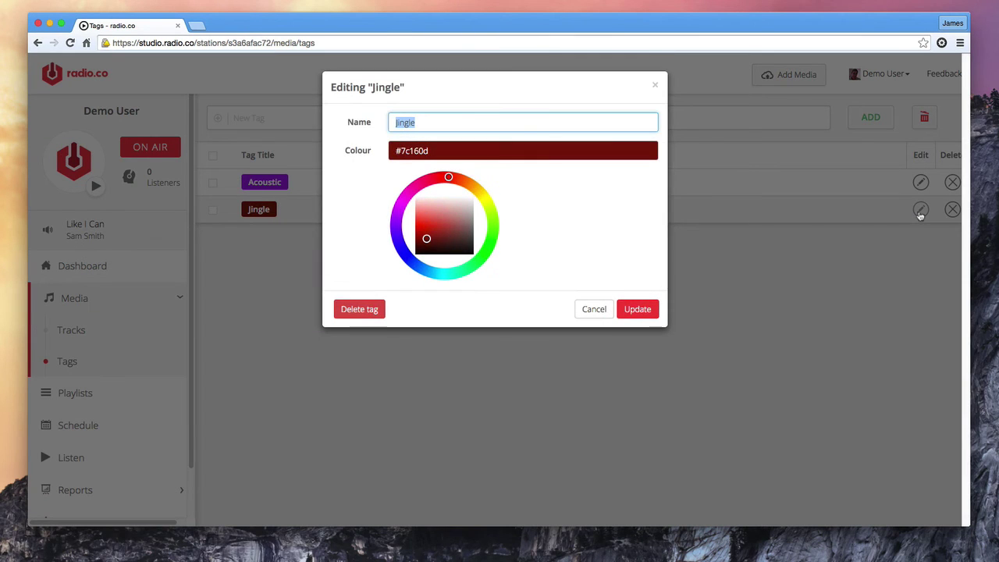
{"action": "left_click", "coordinate": [456, 178]}
{"action": "mouse_move", "coordinate": [457, 178]}
{"action": "left_mouse_down"}
{"action": "mouse_move", "coordinate": [492, 219]}
{"action": "mouse_move", "coordinate": [453, 201]}
{"action": "mouse_move", "coordinate": [416, 226]}
{"action": "left_mouse_up"}
{"action": "left_click", "coordinate": [439, 178]}
{"action": "left_click", "coordinate": [639, 311]}
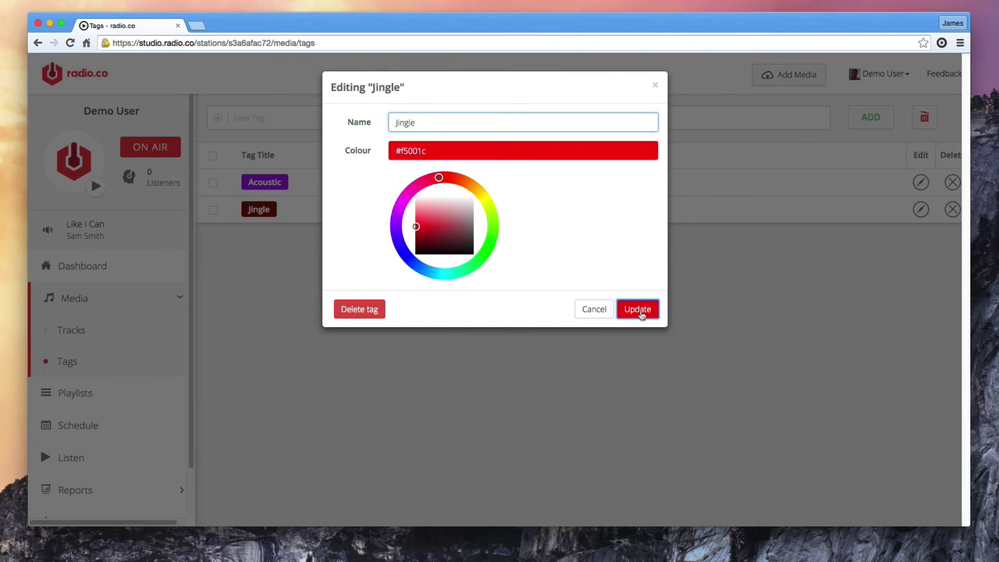
{"action": "left_click", "coordinate": [952, 210]}
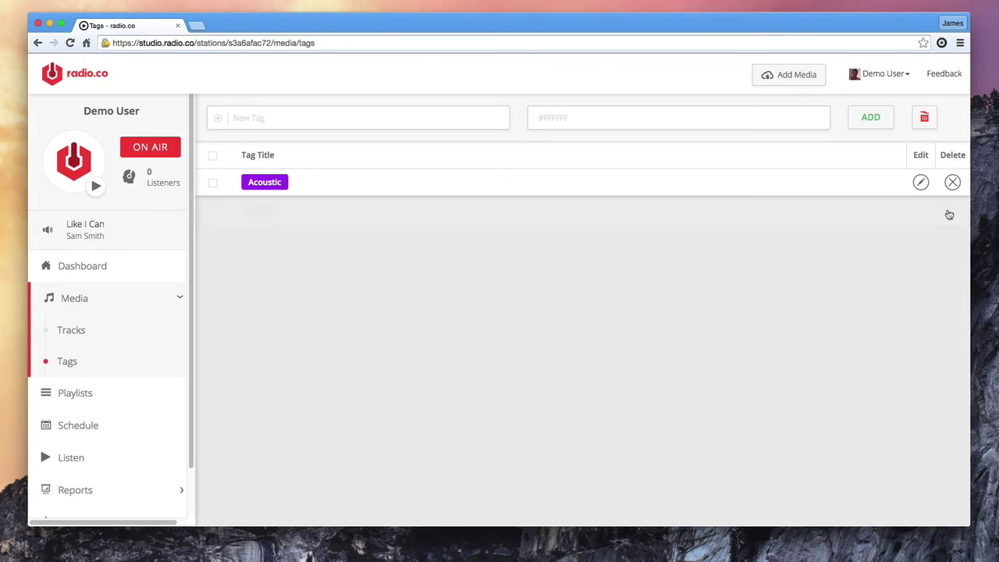